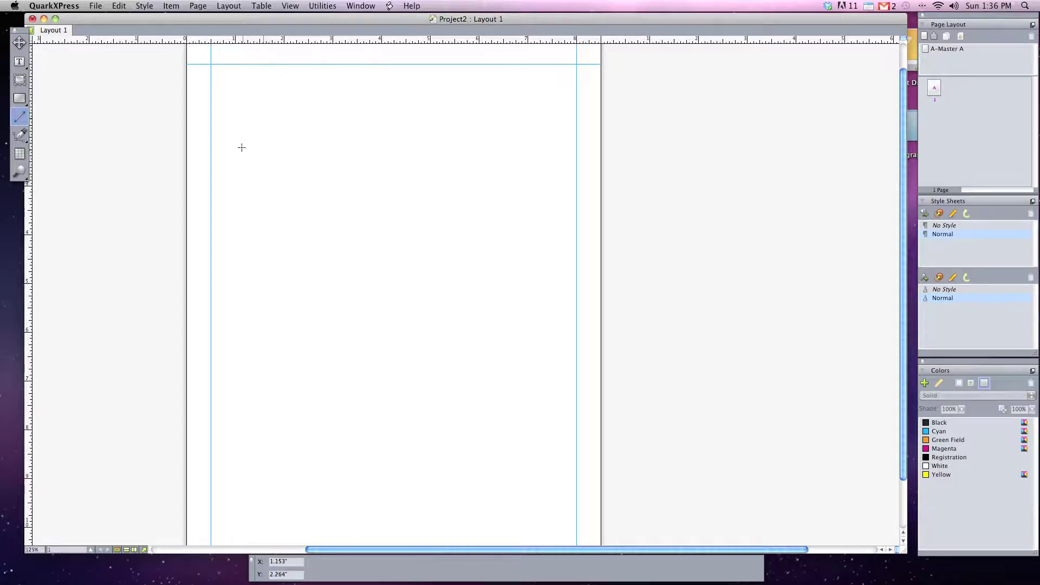
Draw a straight line across the page top and extend its right end to X 6.142", Y 2.007"
drag(240, 140, 457, 140)
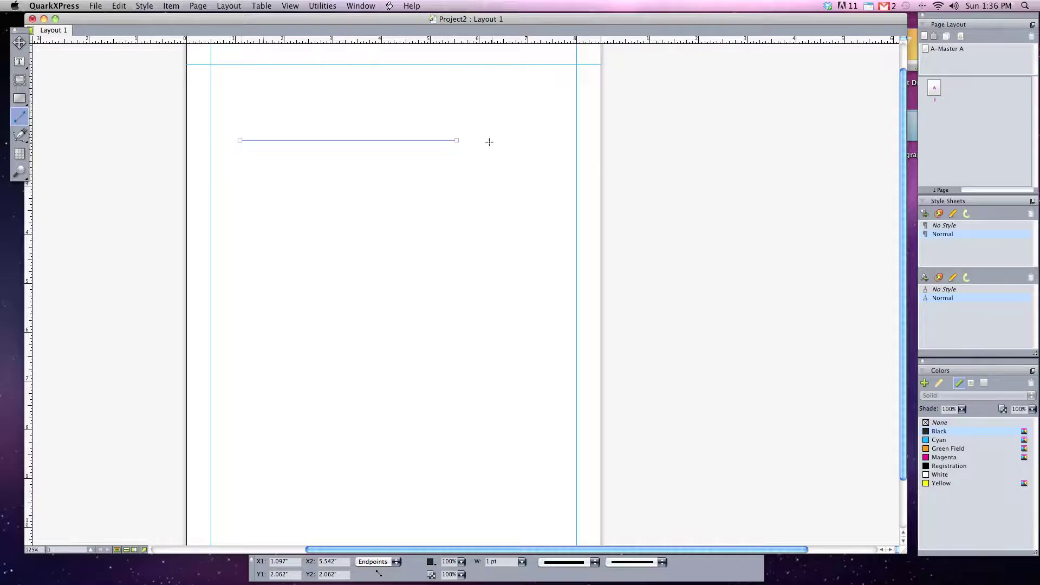
drag(456, 141, 485, 138)
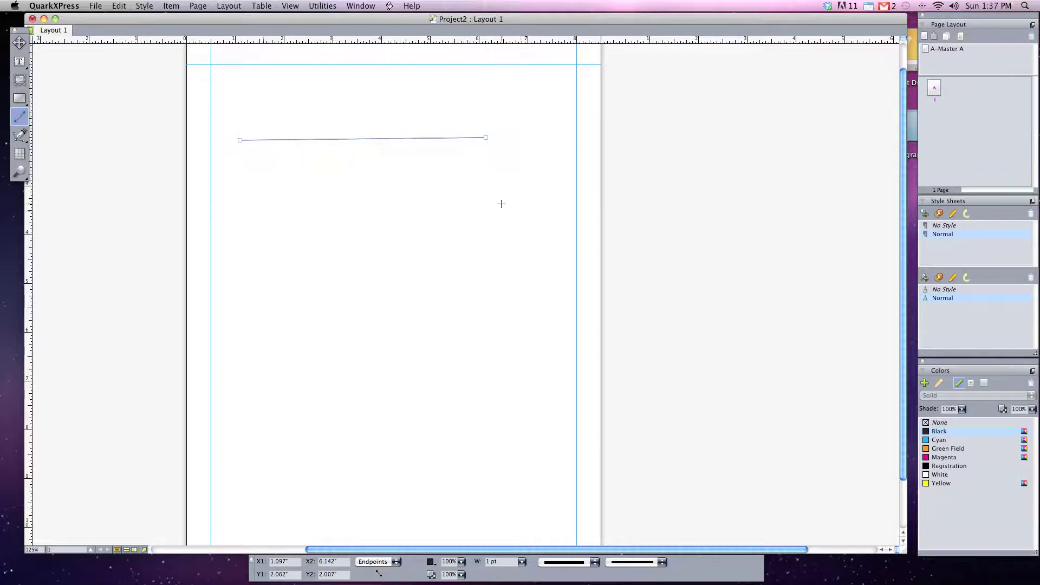
Enter start point X 1", Y 1" and end X 9" in the Measurements palette, then drag the end back up
scroll(501, 203, right, 3)
scroll(390, 286, left, 3)
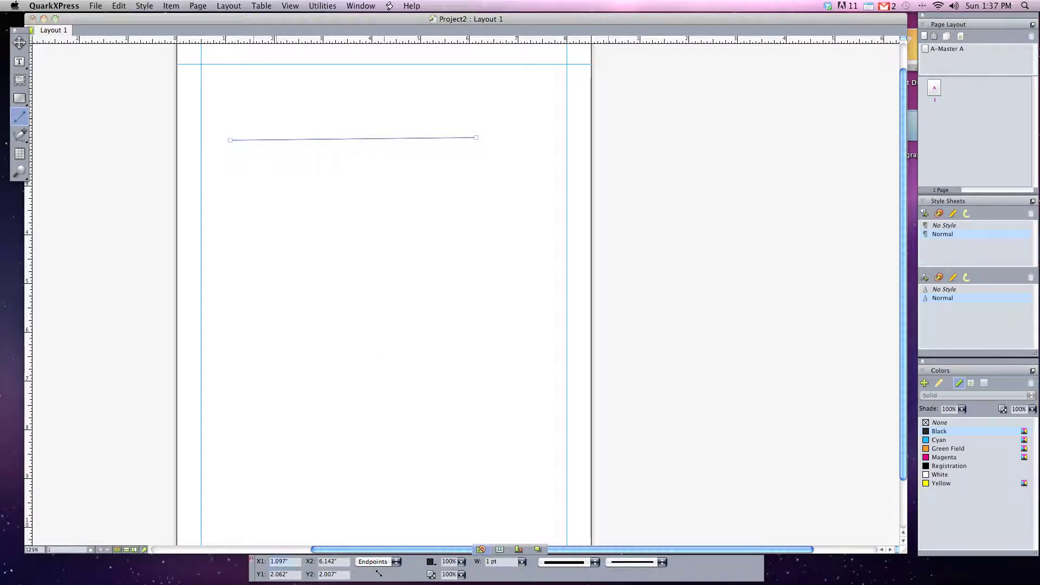
text(1)
key(Tab)
text(1)
key(Tab)
text(9)
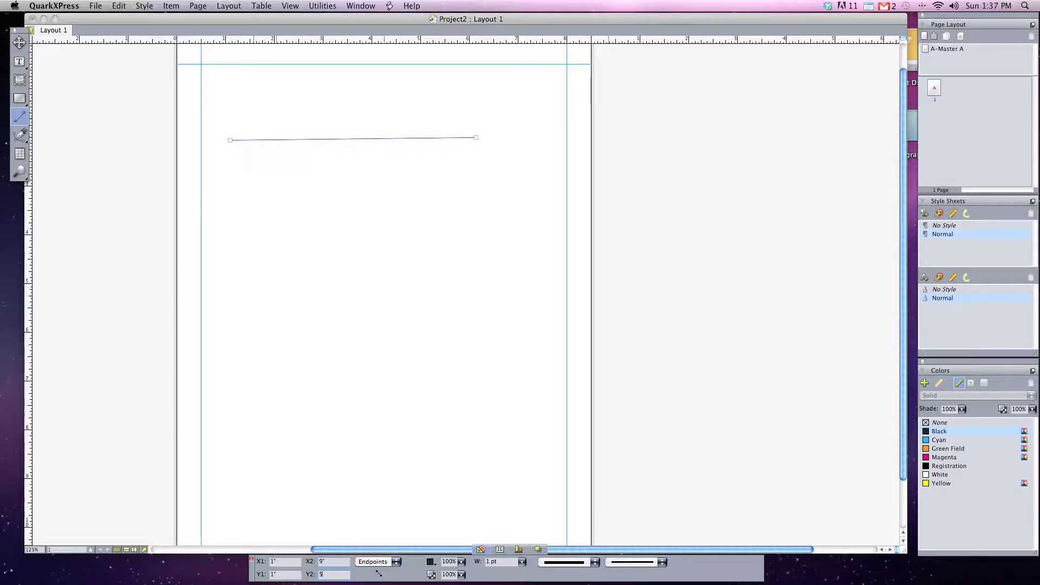
key(Return)
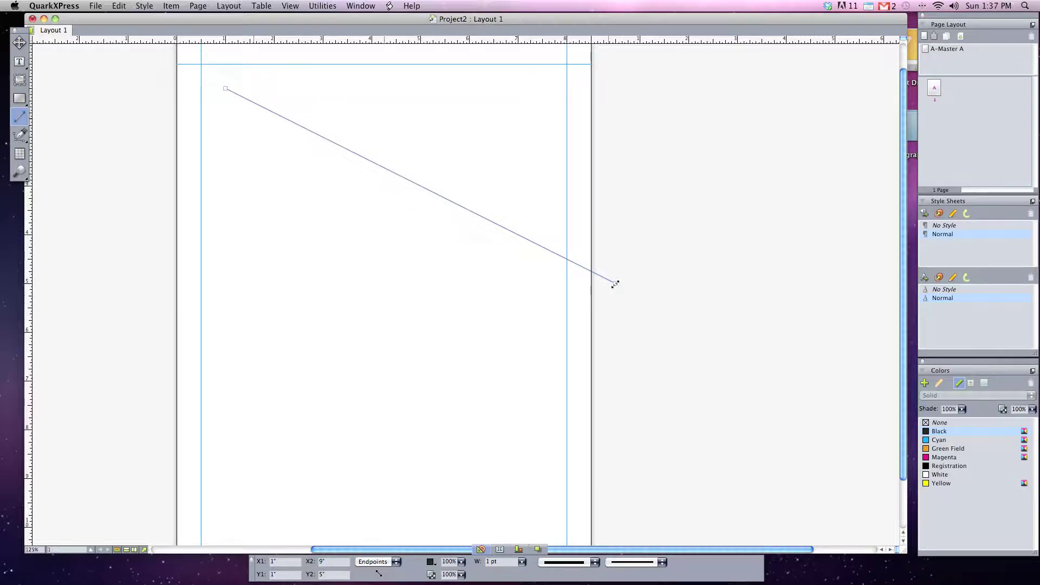
drag(615, 283, 485, 119)
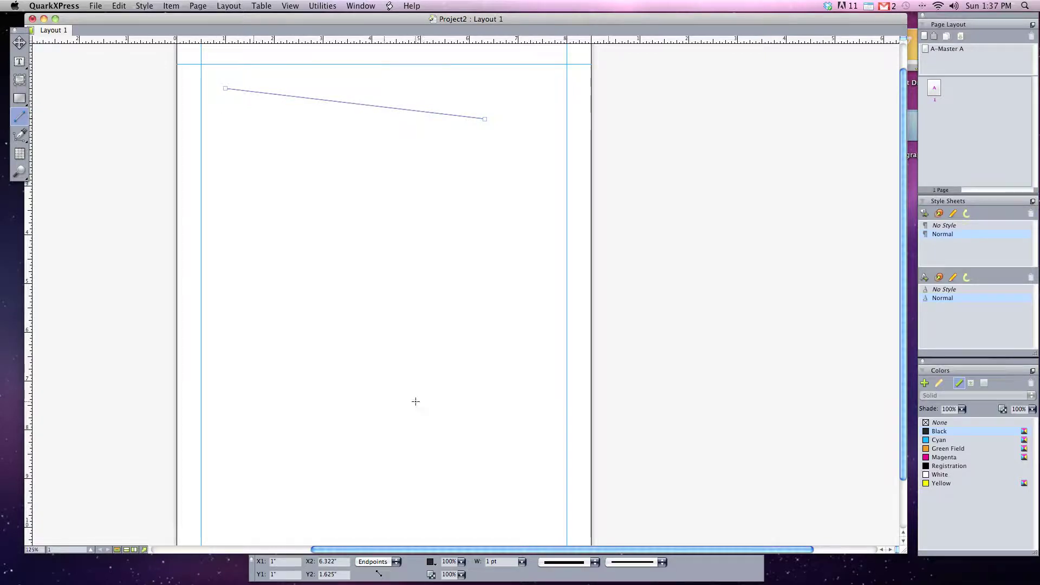
Leave the line running from X 1", Y 1" to X 6.322", Y 1.625"
mouse_move(481, 561)
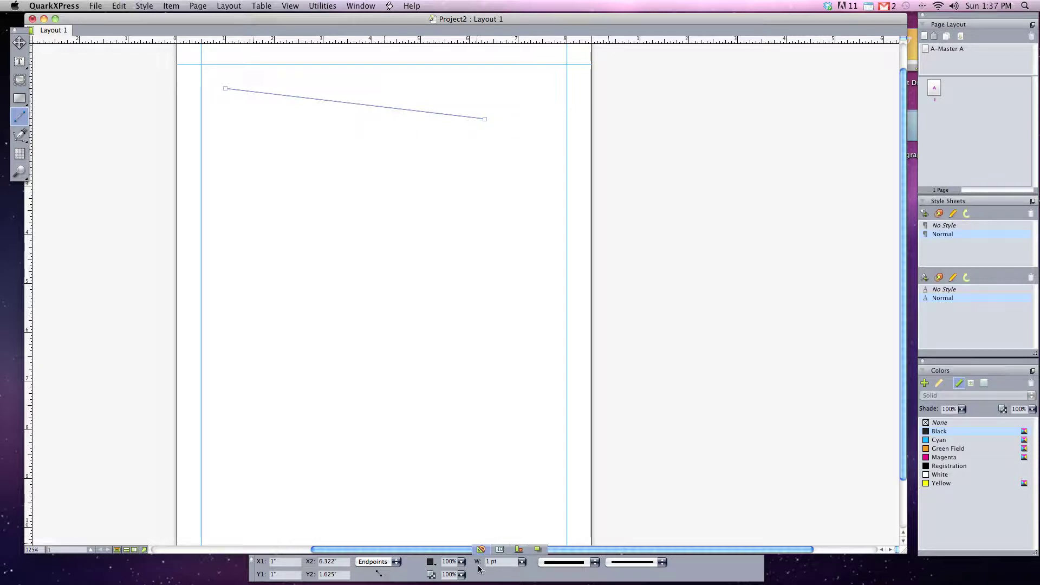
Try line widths 6 pt, 0.25 pt and hairline, then settle on 12 pt
click(523, 563)
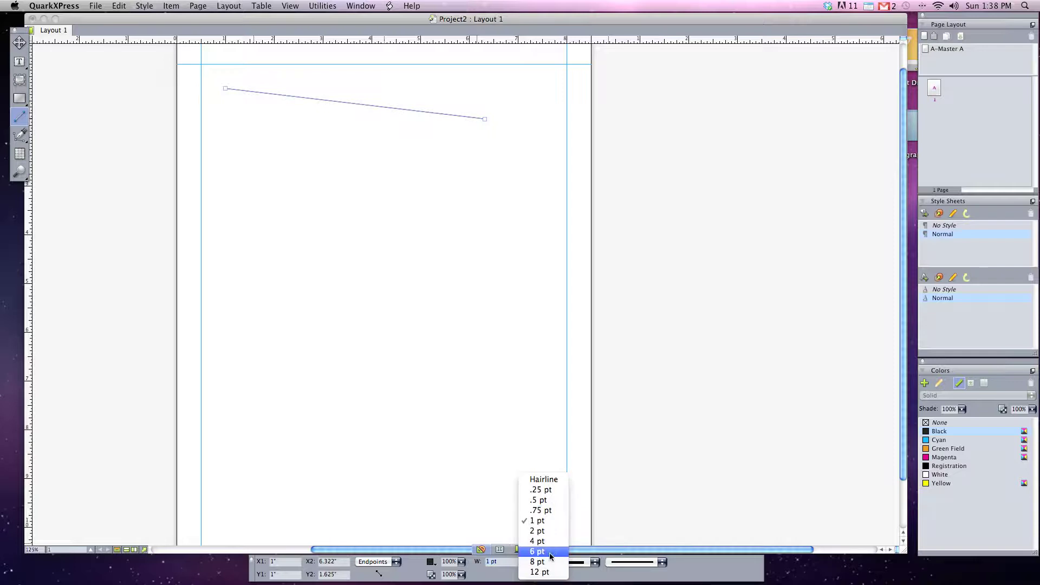
click(549, 553)
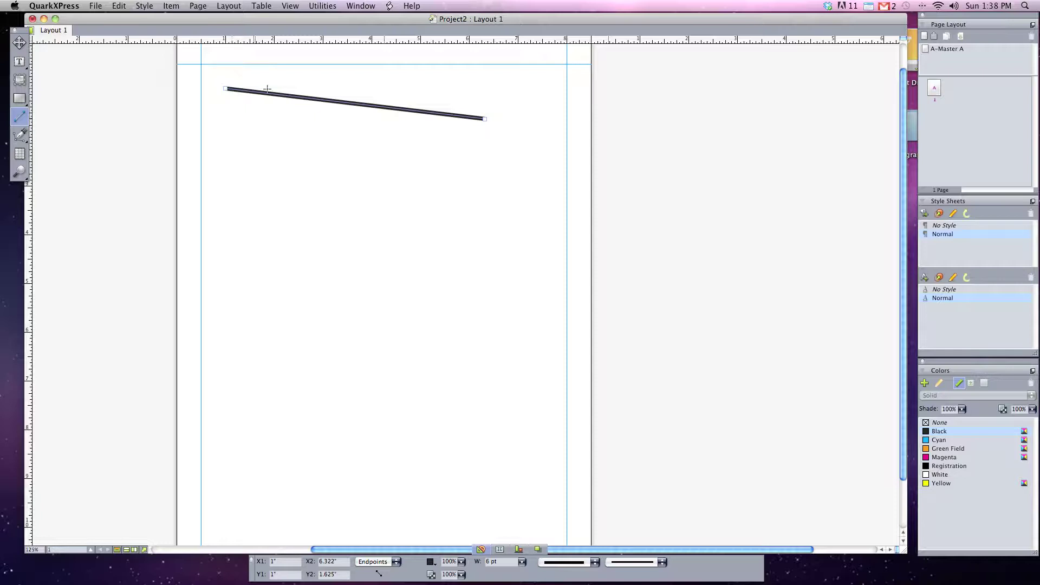
click(522, 561)
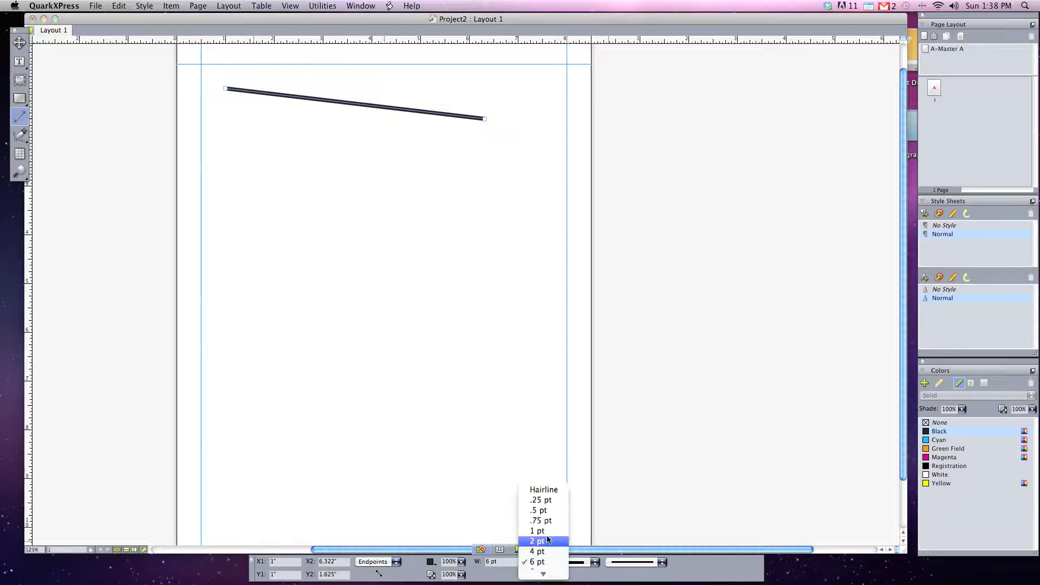
click(548, 504)
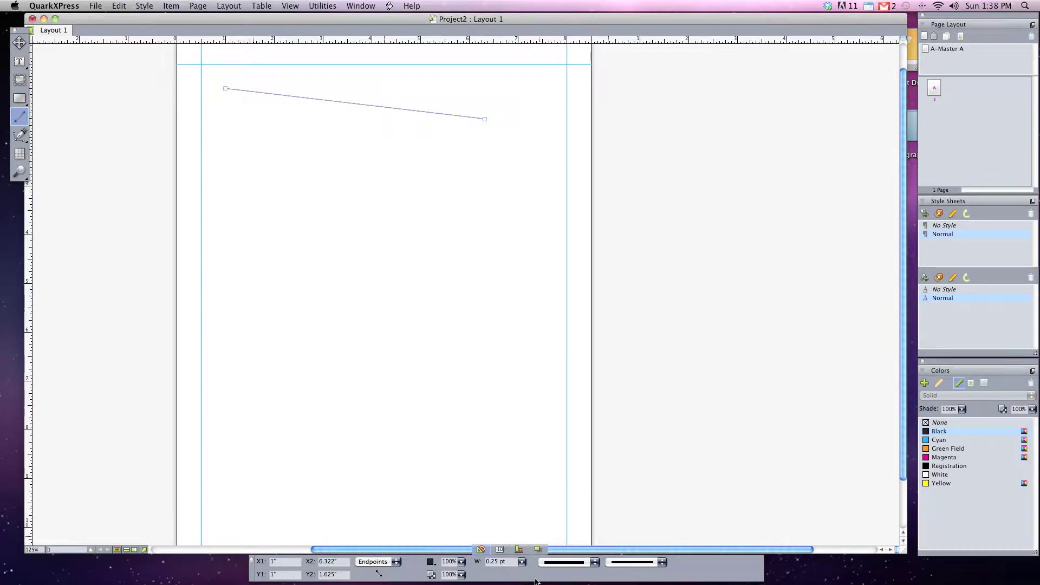
click(521, 562)
click(540, 458)
click(523, 562)
click(537, 549)
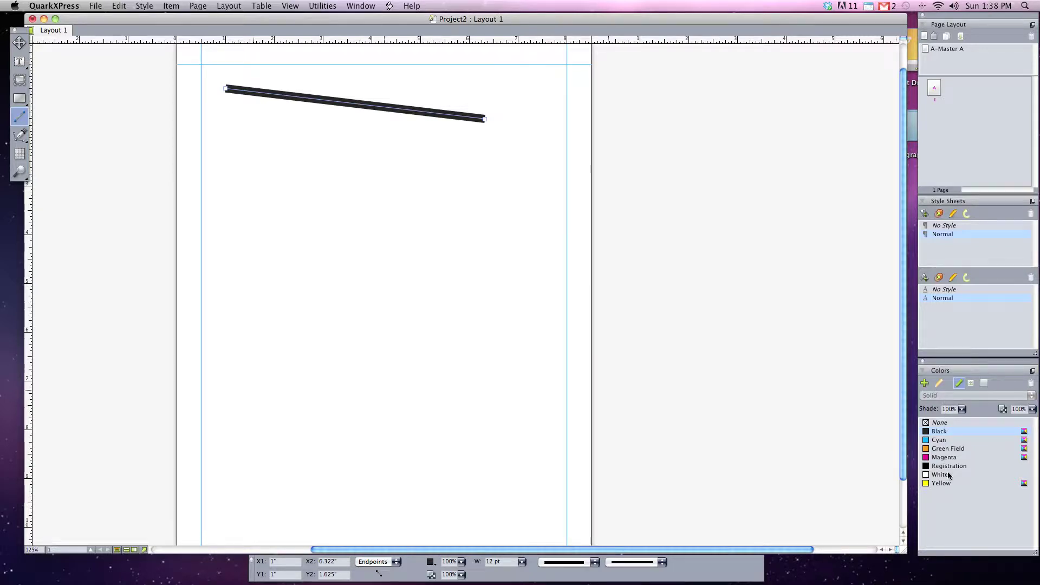
click(946, 448)
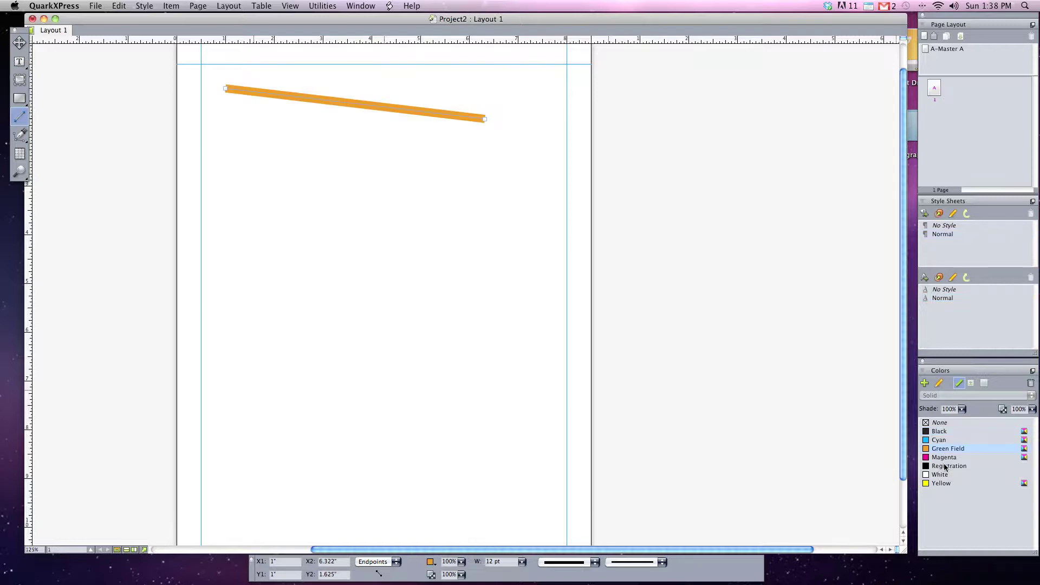
click(945, 466)
click(942, 475)
click(946, 450)
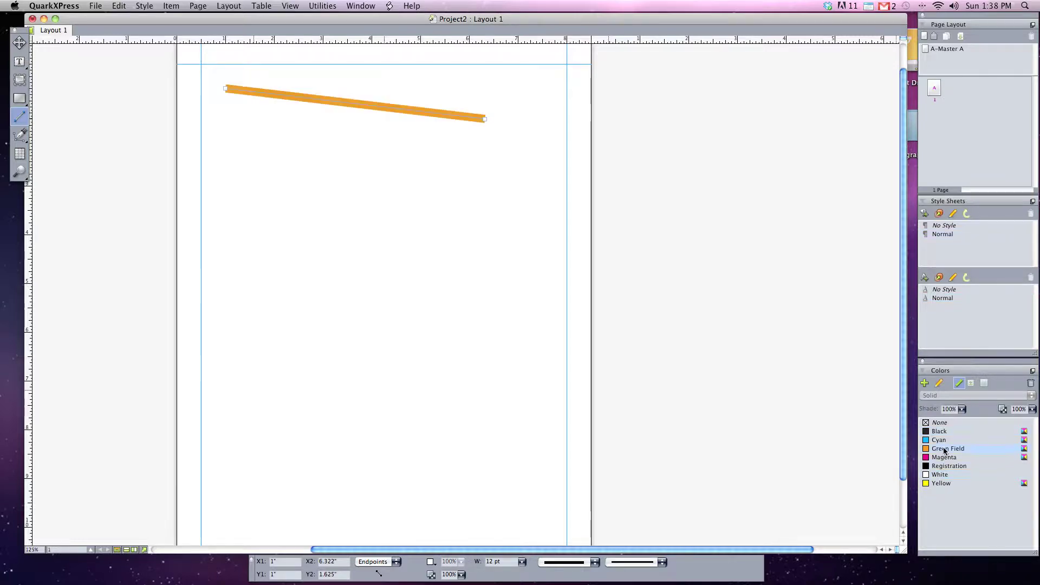
click(944, 432)
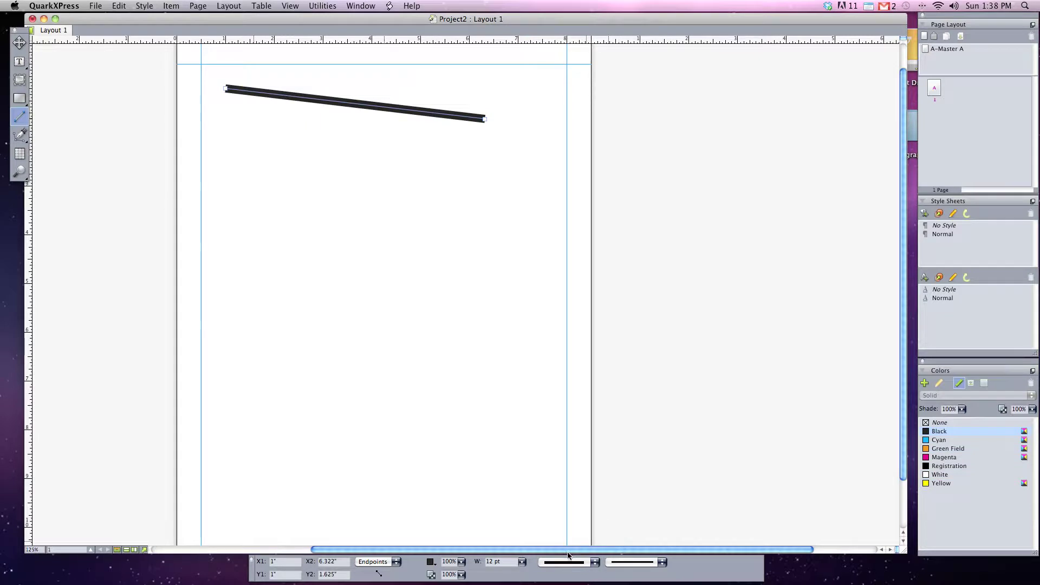
click(588, 563)
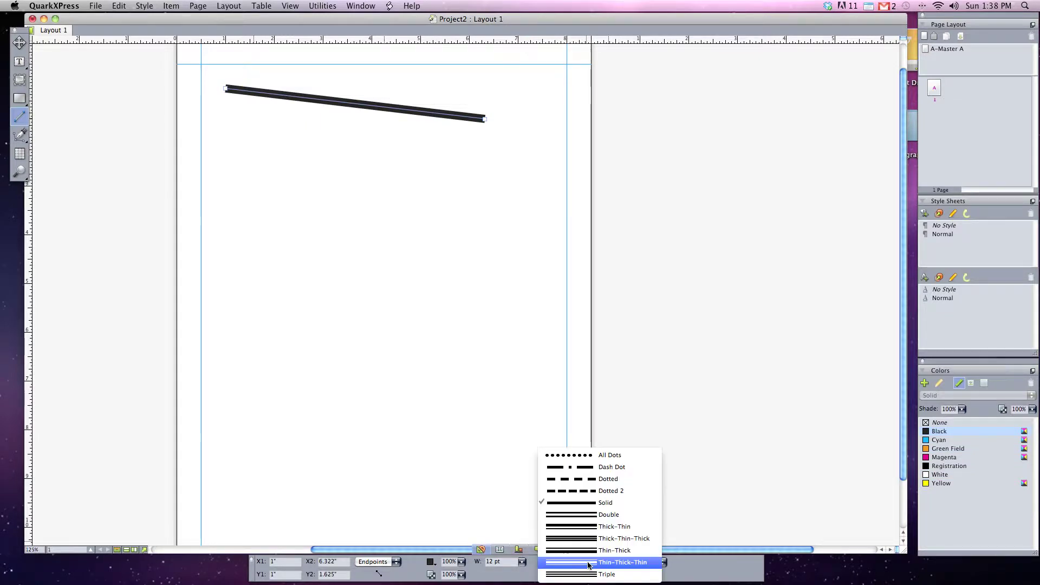
Set the line style to All Dots and lengthen it to end at X 7.211", Y 1.562"
click(530, 567)
click(662, 562)
click(738, 565)
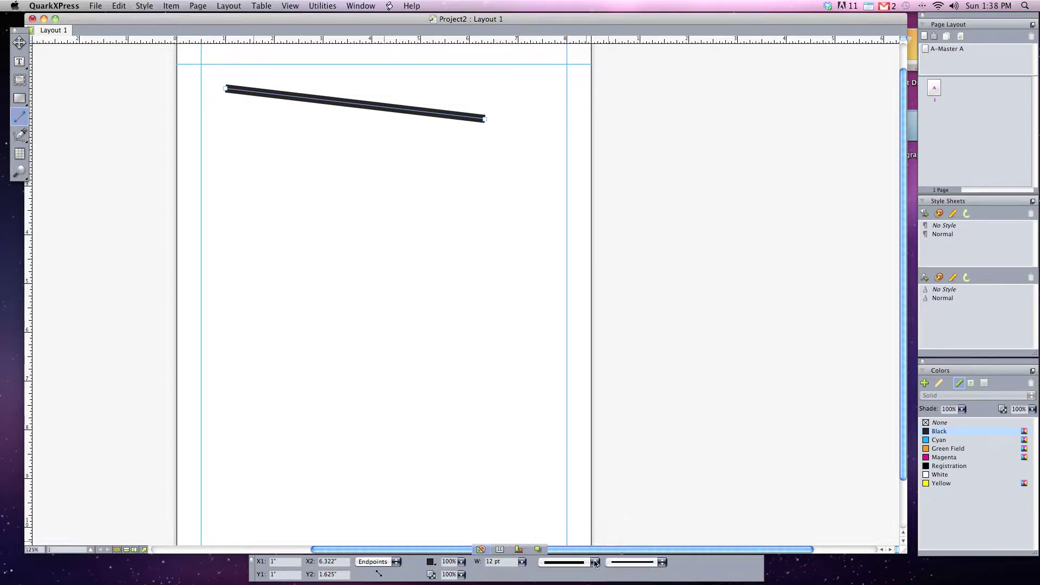
click(595, 564)
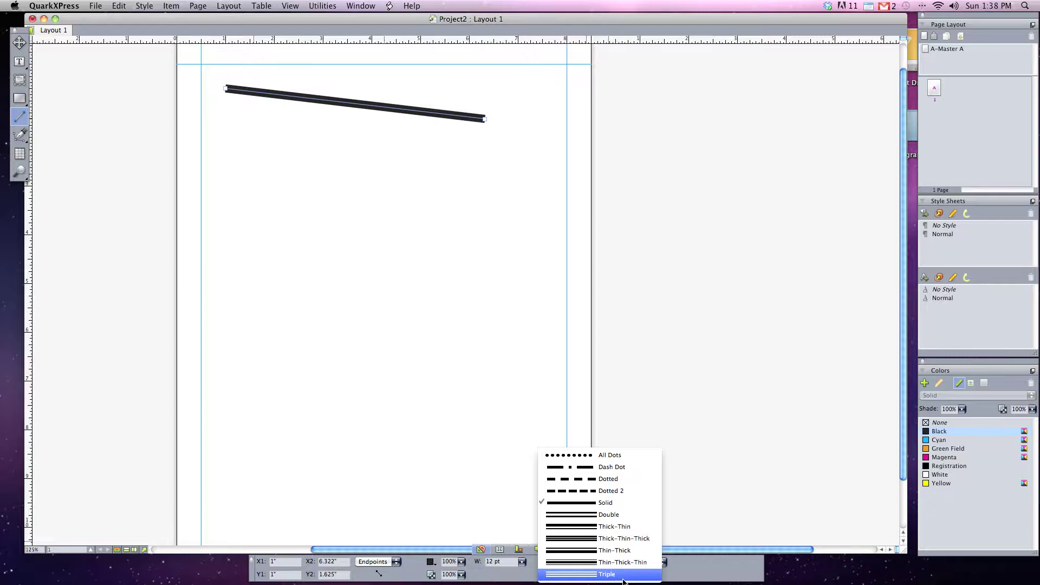
click(640, 461)
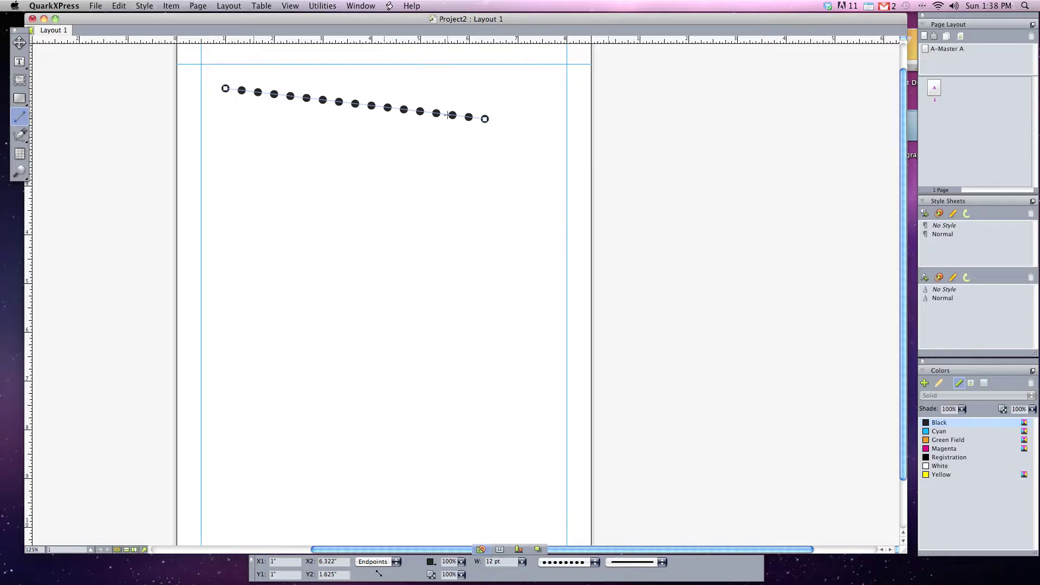
drag(484, 119, 531, 109)
Apply the Dash Dot line style and undo an accidentally drawn thin line
click(574, 563)
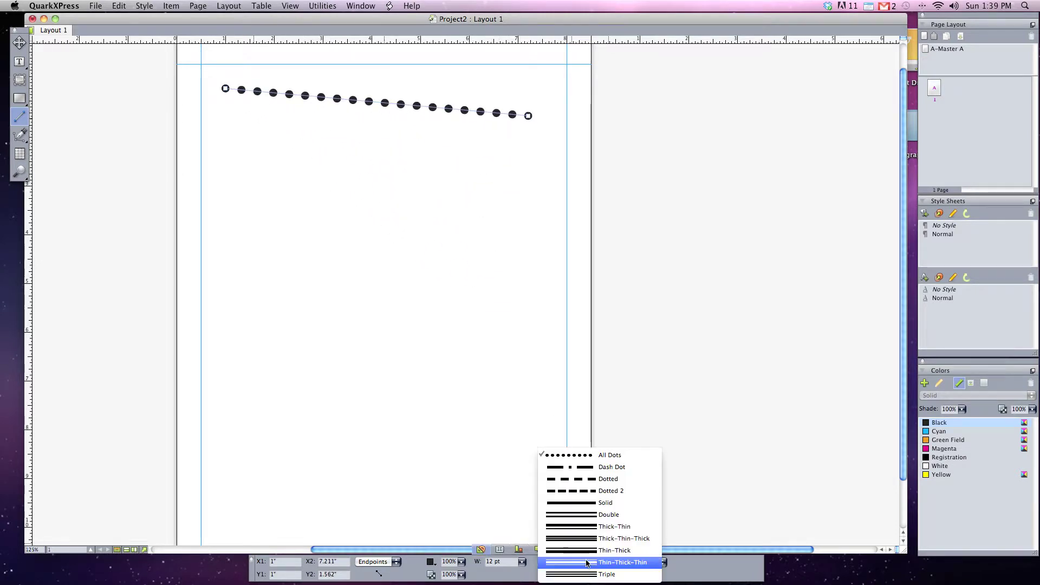
click(634, 467)
drag(529, 117, 542, 280)
scroll(514, 144, up, 1)
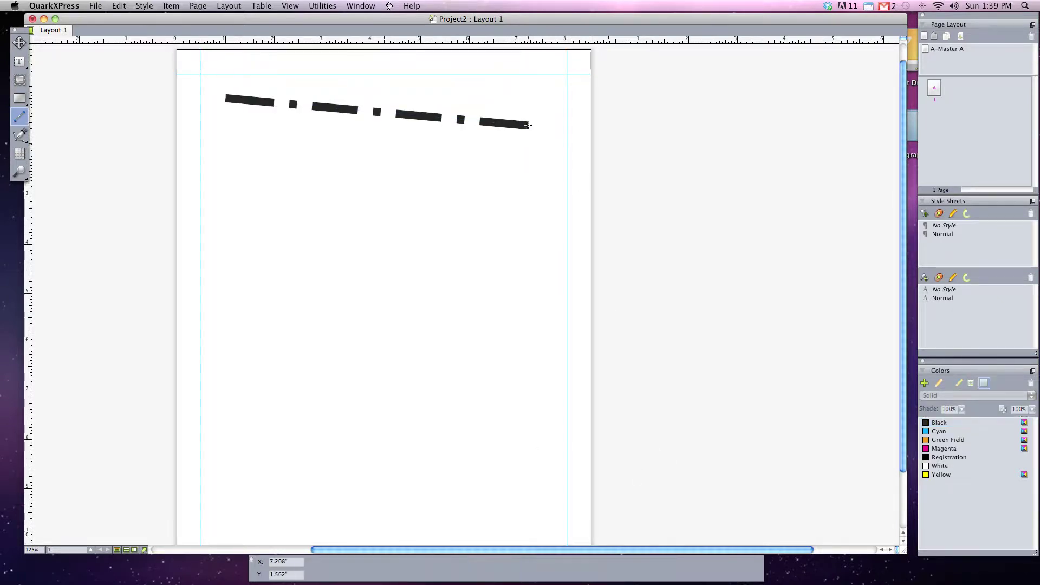
key(super+z)
Select the line with the Item tool and drag its end down to X 7.437", Y 4.485"
key(v)
click(352, 104)
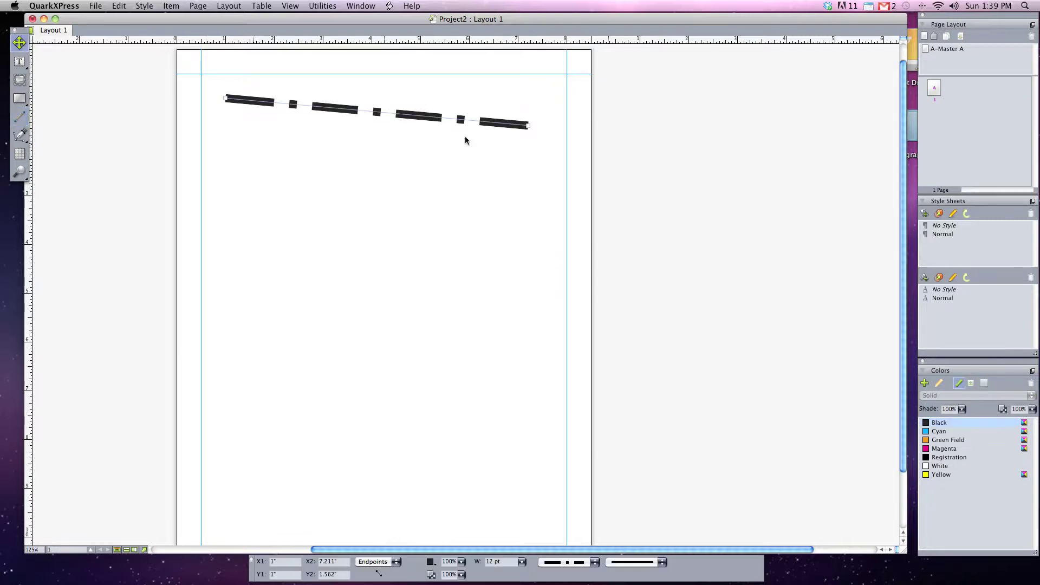
drag(528, 125, 540, 267)
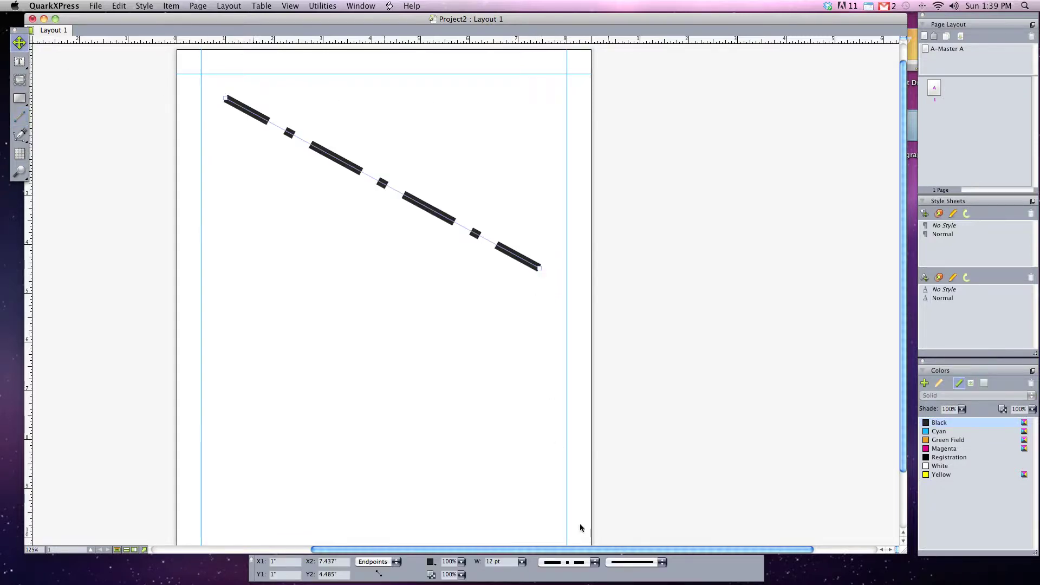
click(594, 562)
Raise the Triple line's right end to give it a shallower slope
click(597, 567)
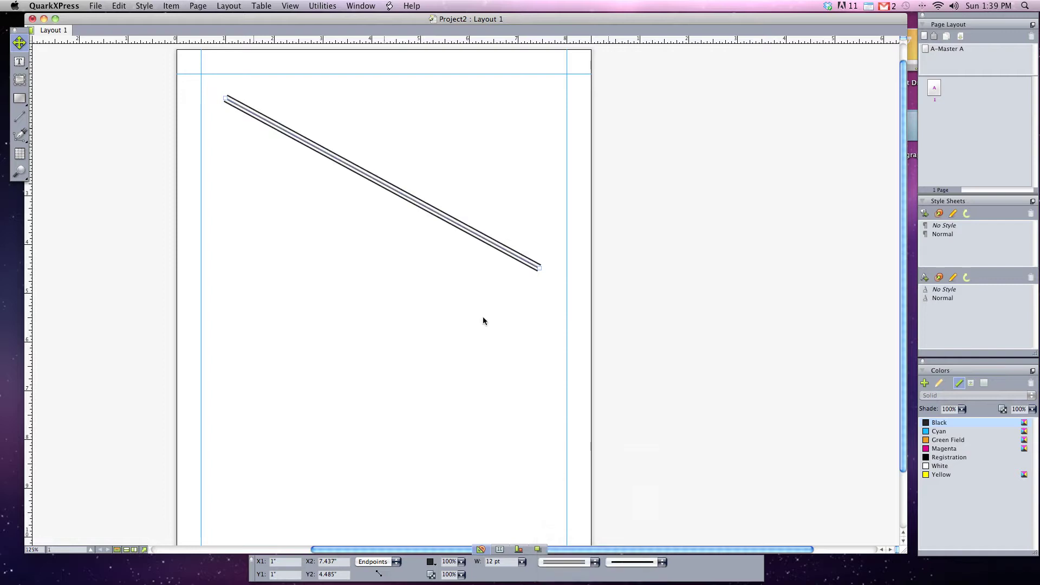
click(519, 314)
click(539, 268)
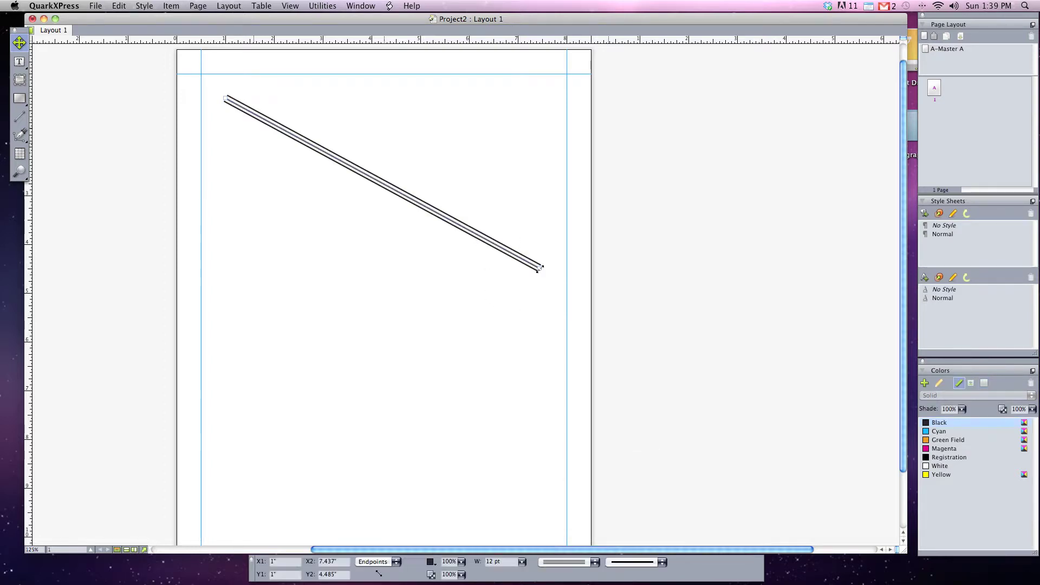
drag(540, 267, 525, 165)
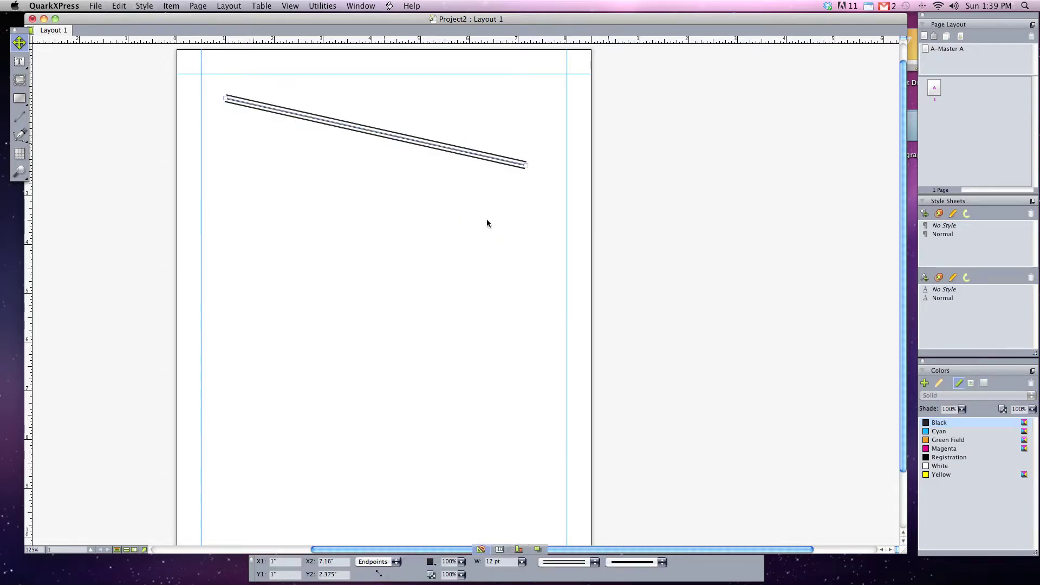
Set the Triple line's width to 6 pt after trying 2 pt
click(522, 562)
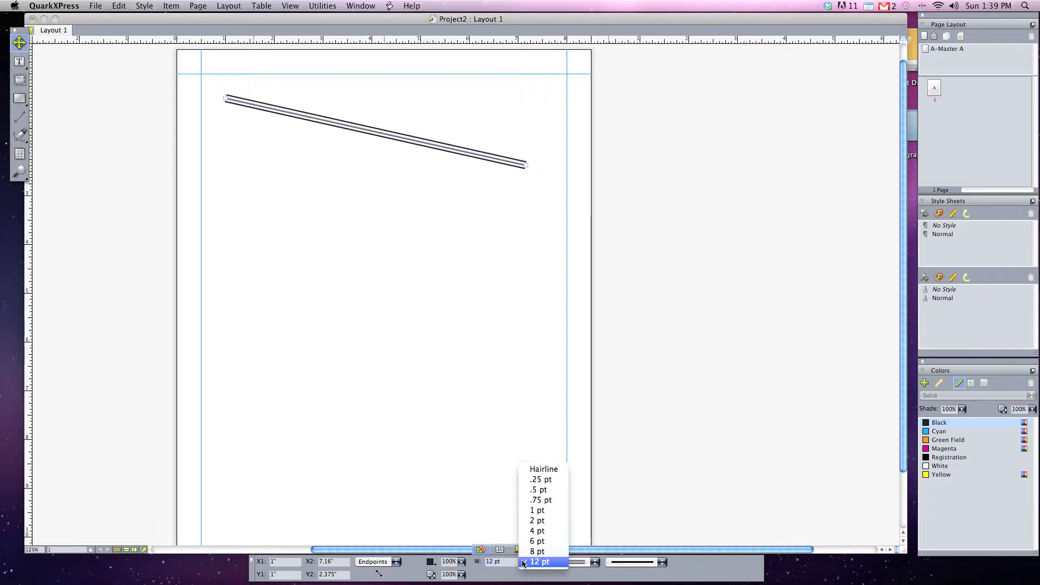
click(546, 521)
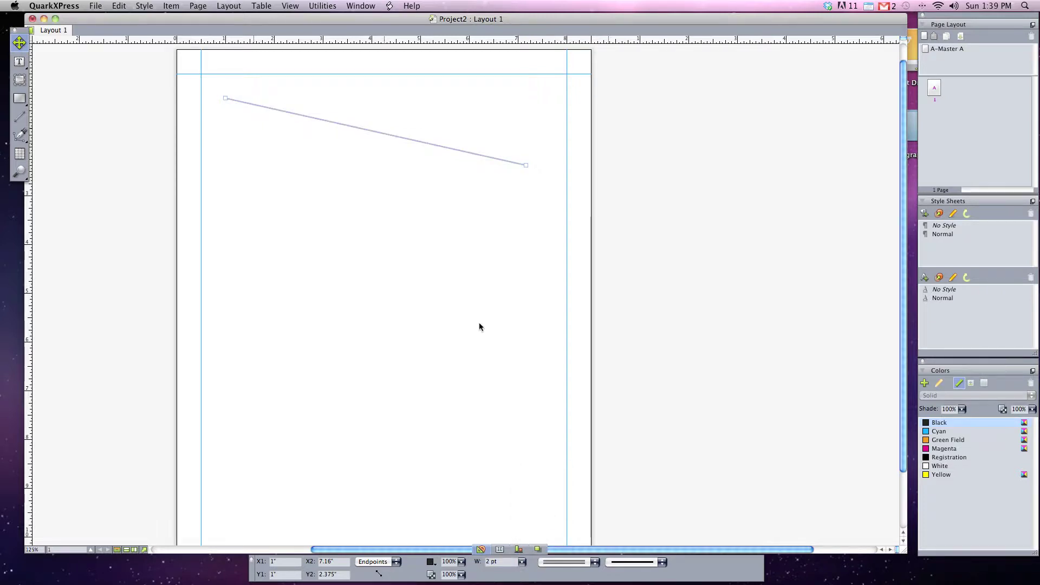
click(594, 562)
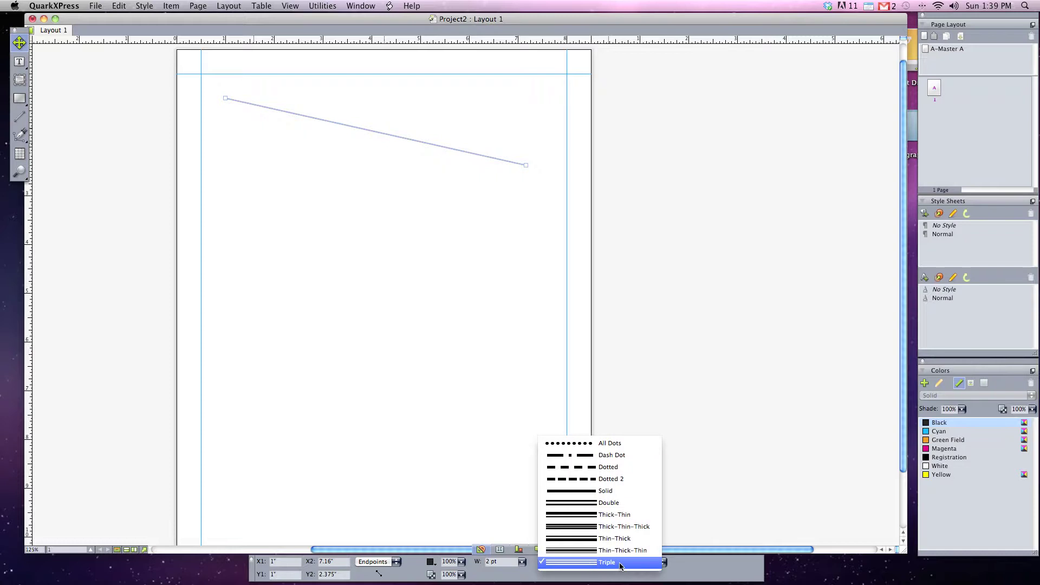
click(505, 561)
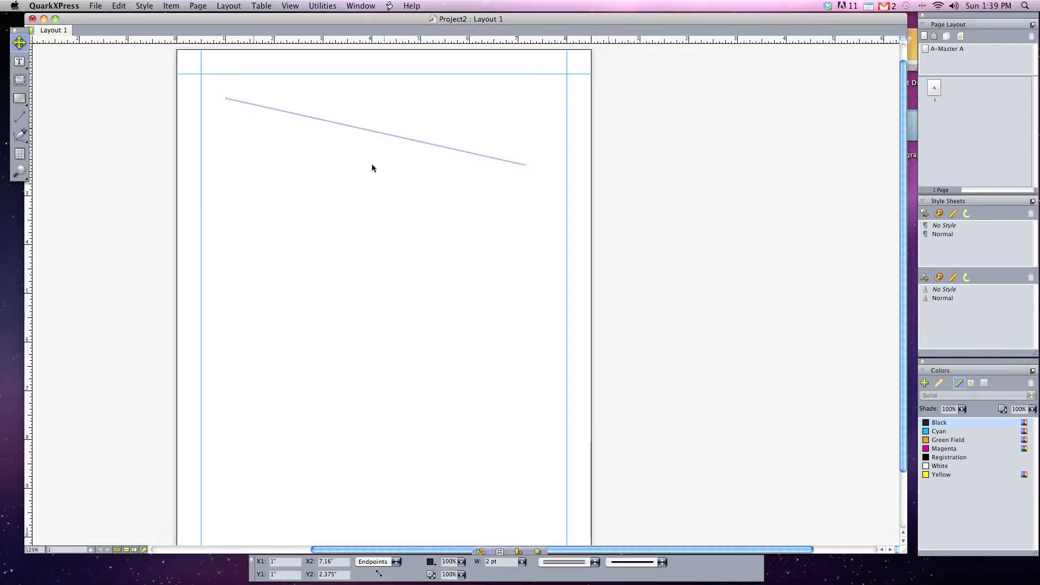
click(196, 101)
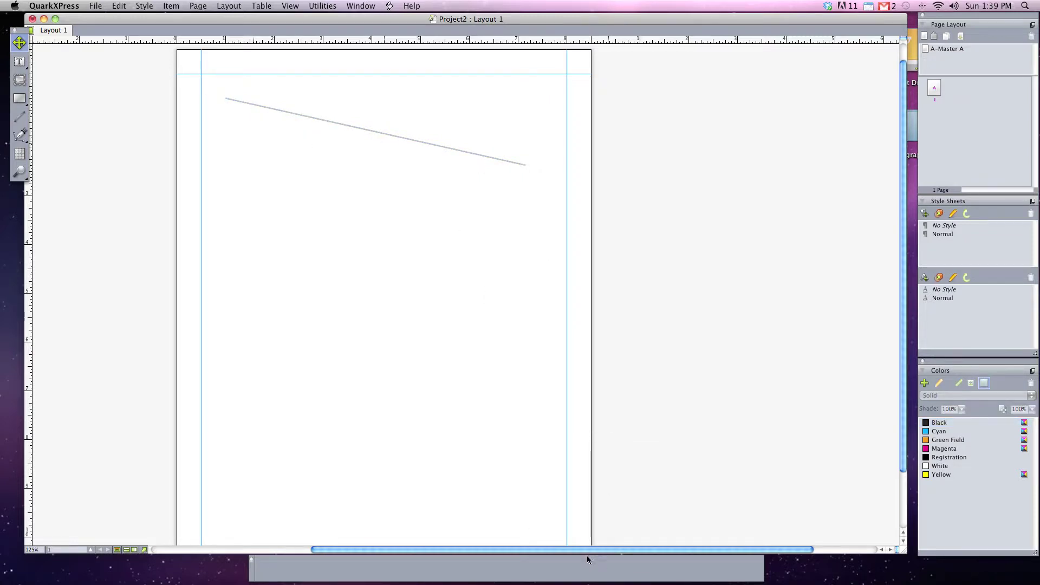
click(482, 157)
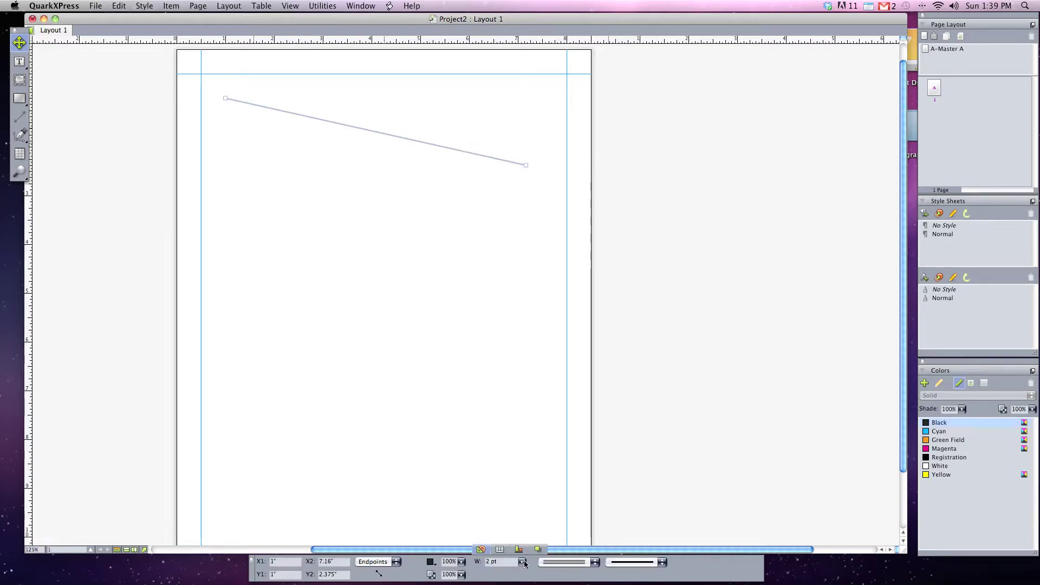
click(524, 563)
click(548, 553)
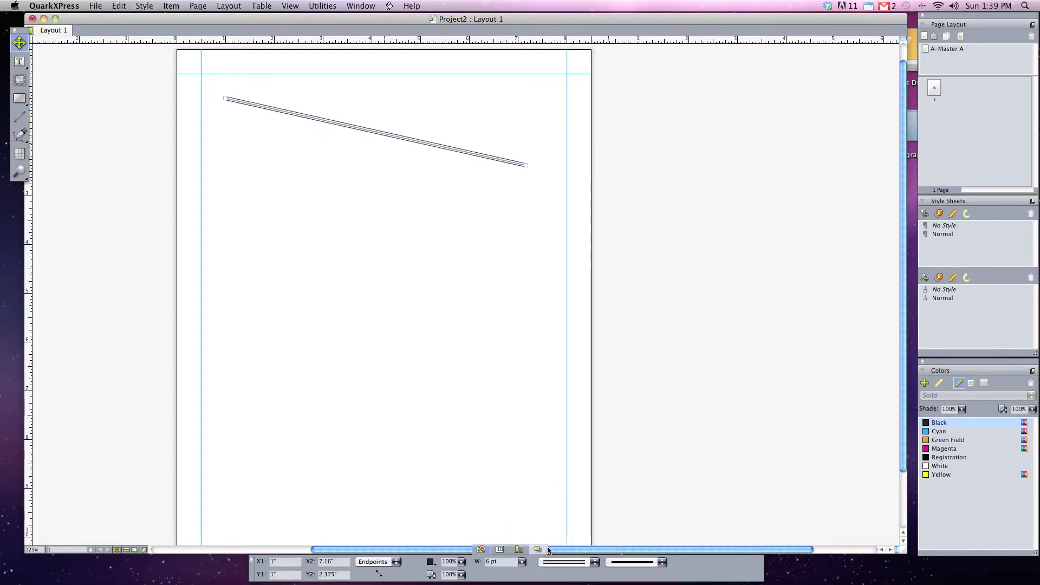
Move the line lower so it runs from X 1.047", Y 2.211" to X 7.062", Y 2.886"
drag(247, 105, 252, 133)
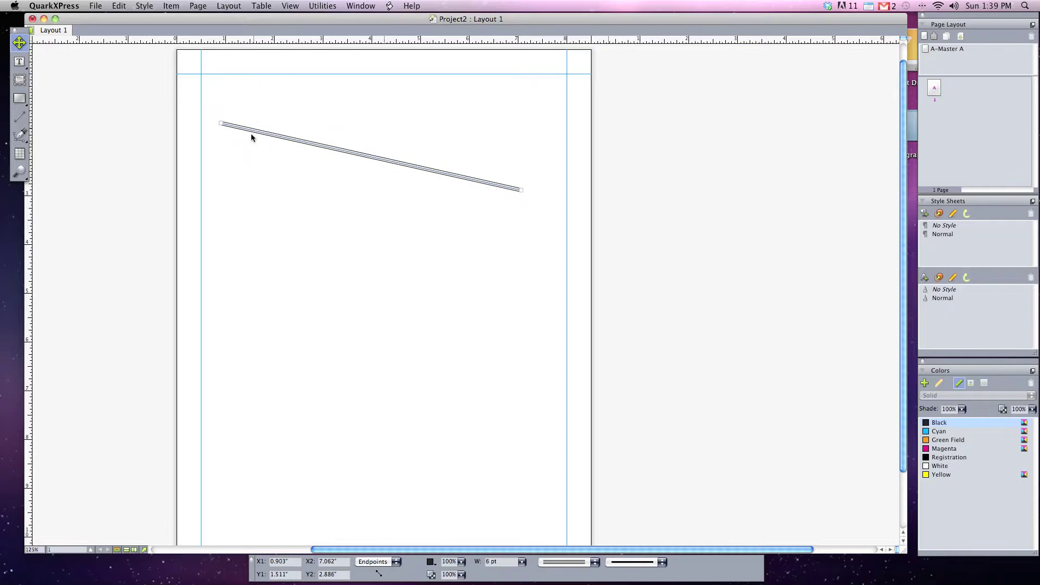
click(294, 235)
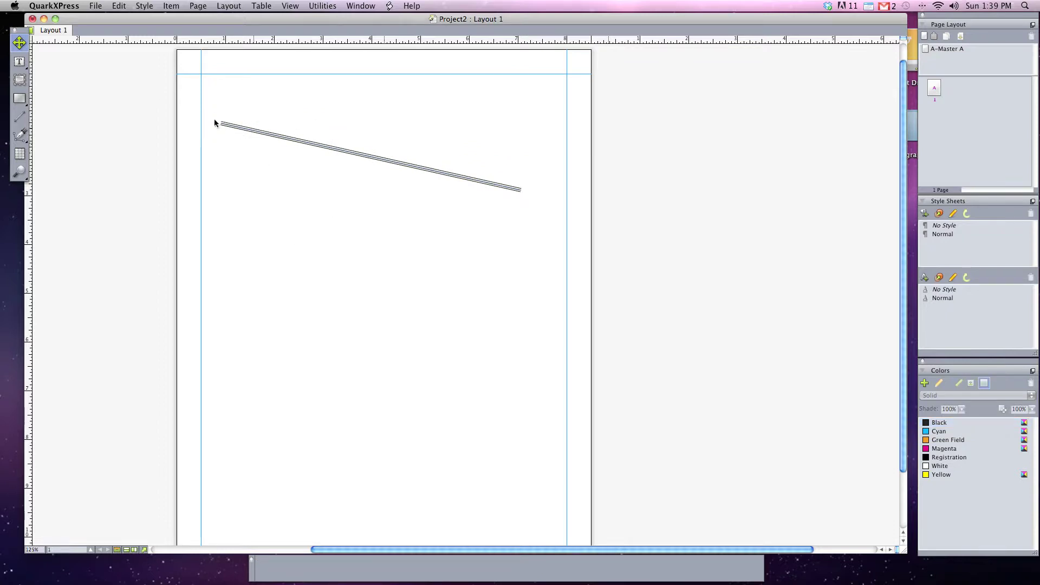
click(227, 126)
drag(219, 121, 228, 157)
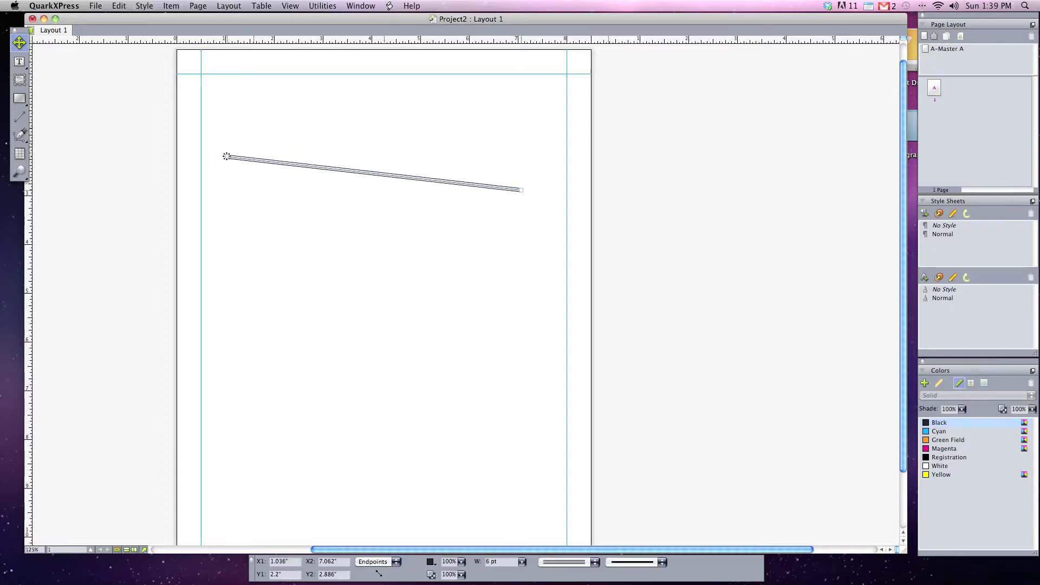
click(259, 205)
Draw a 1 pt horizontal line from X 1.208" to 6.453" at Y 4.086"
click(20, 117)
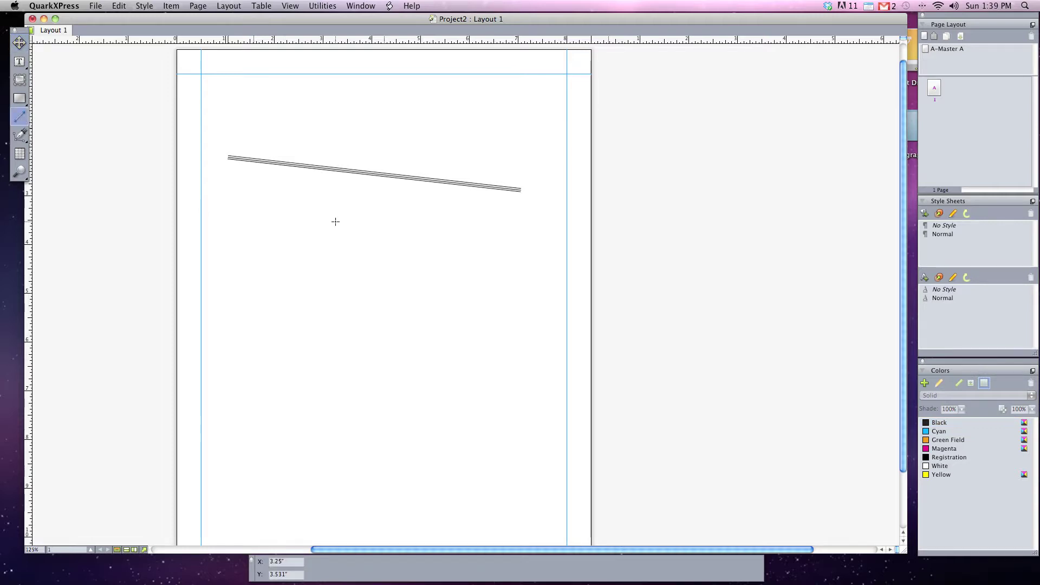
drag(235, 247, 283, 292)
mouse_move(322, 299)
mouse_down()
mouse_move(285, 257)
mouse_move(230, 249)
mouse_move(493, 255)
mouse_move(217, 248)
mouse_move(233, 285)
mouse_move(241, 404)
mouse_move(251, 307)
mouse_move(251, 383)
mouse_move(267, 369)
mouse_move(255, 390)
mouse_move(325, 378)
mouse_move(402, 385)
mouse_move(280, 278)
mouse_move(341, 371)
mouse_move(383, 385)
mouse_move(398, 314)
mouse_move(390, 339)
mouse_move(333, 362)
mouse_move(277, 362)
mouse_move(348, 373)
mouse_move(422, 300)
mouse_move(491, 306)
mouse_up()
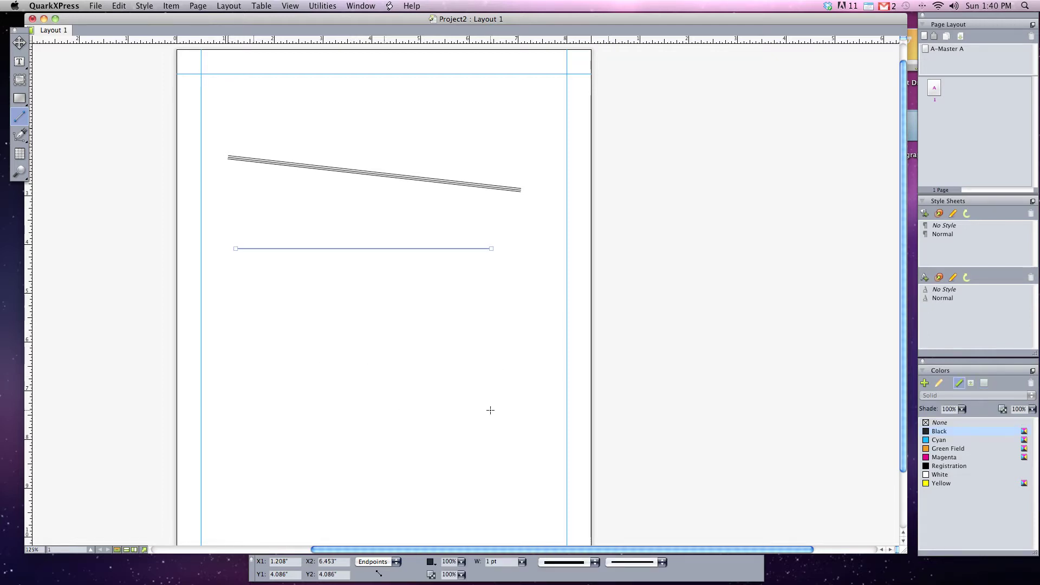
mouse_move(379, 574)
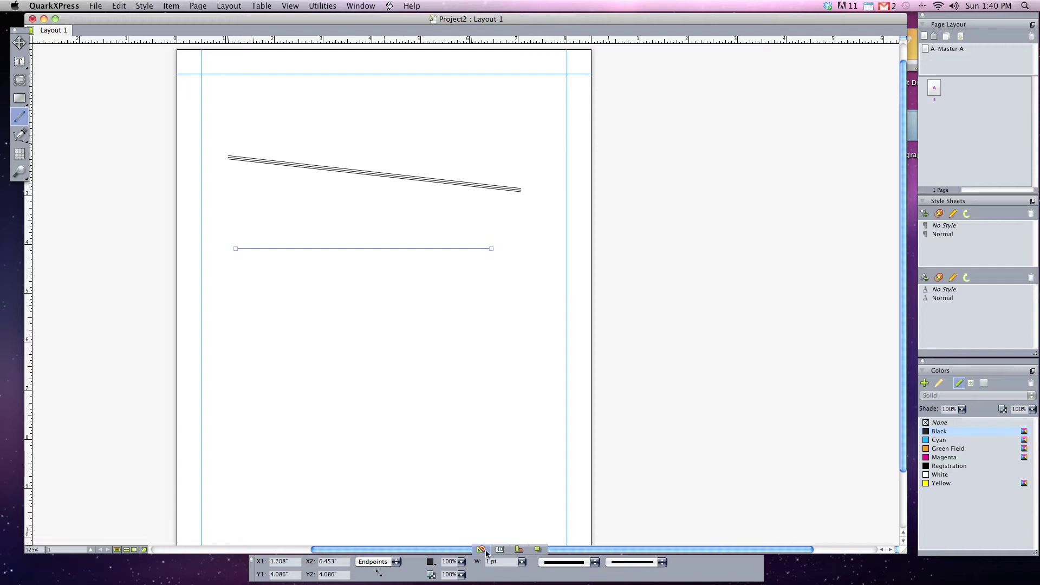
Set the horizontal line's width to 6 pt in the Measurements palette
click(522, 562)
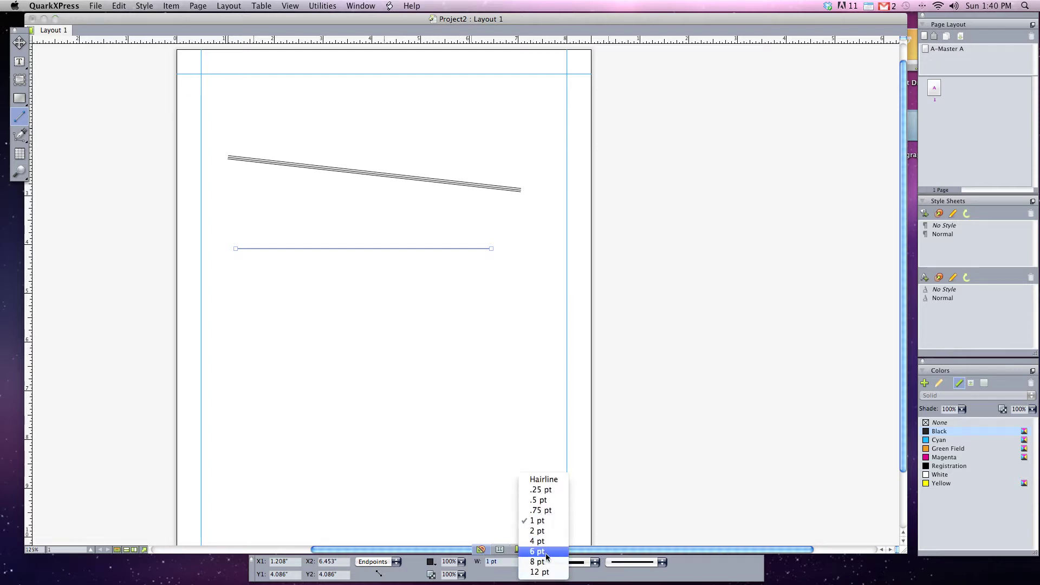
click(546, 553)
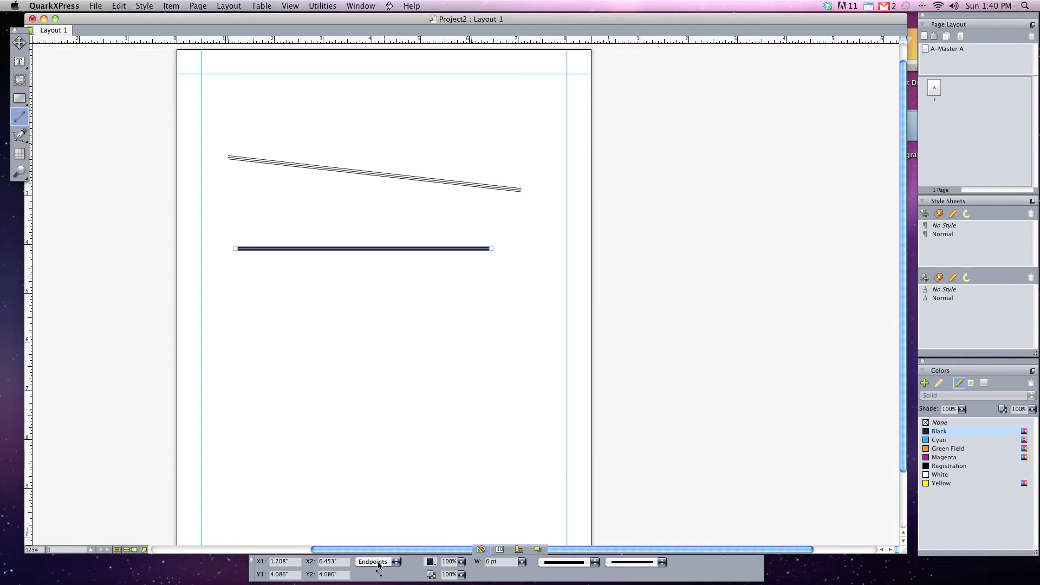
click(395, 563)
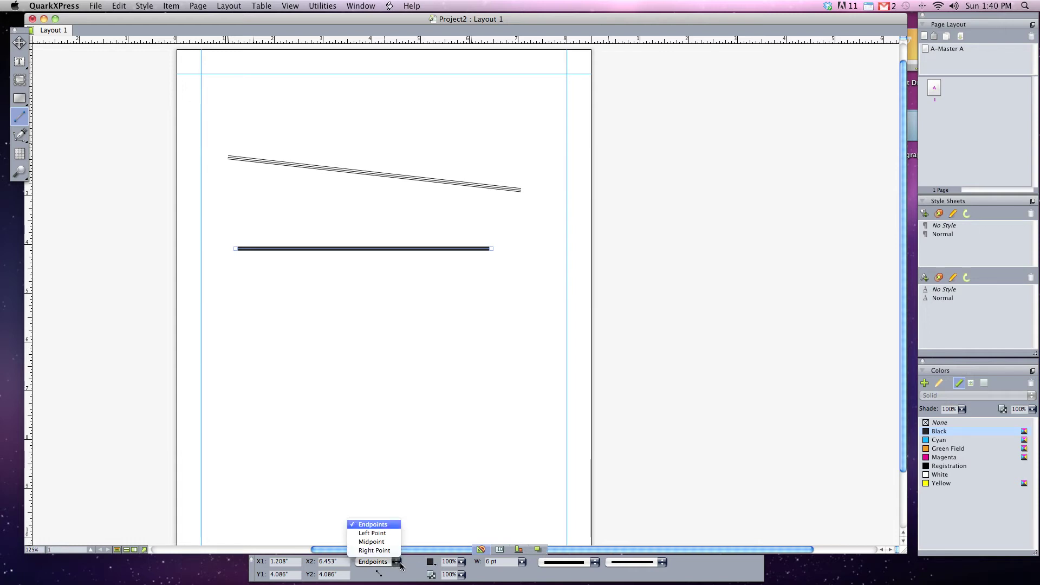
click(552, 581)
click(631, 563)
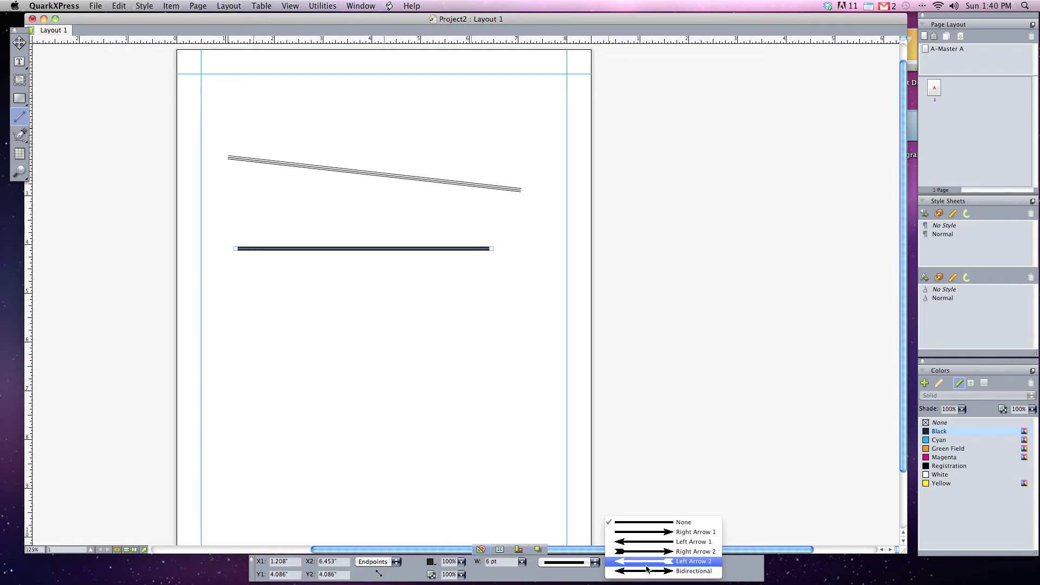
Give the line a left-pointing arrowhead with a feathered tail (Left Arrow 2)
click(675, 536)
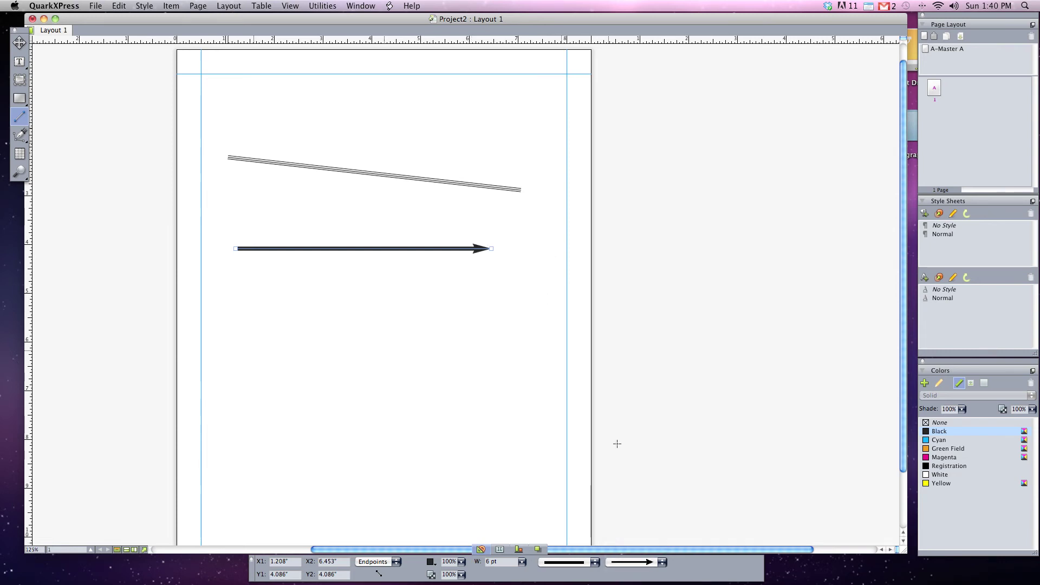
click(657, 565)
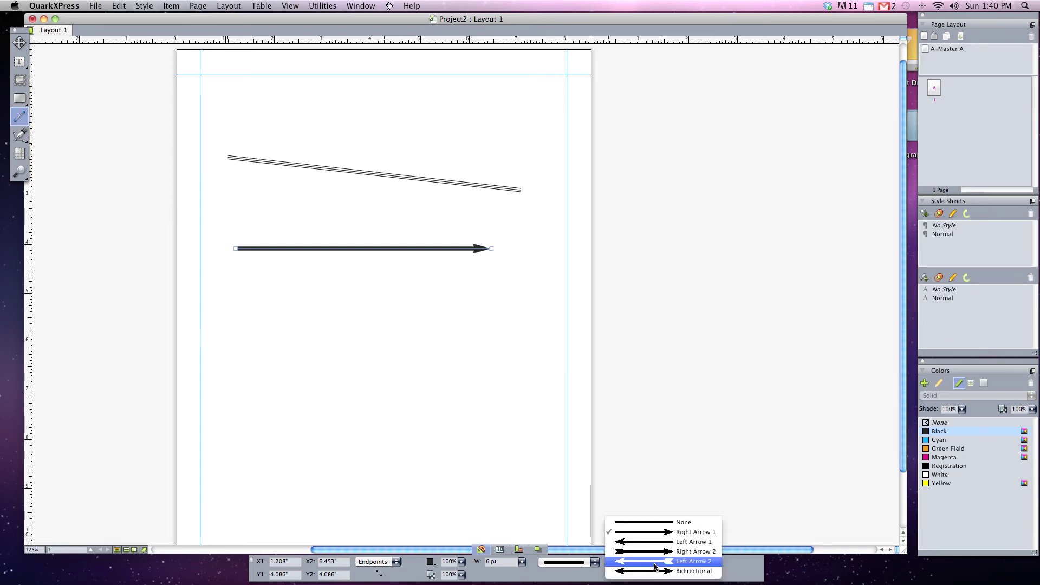
click(662, 542)
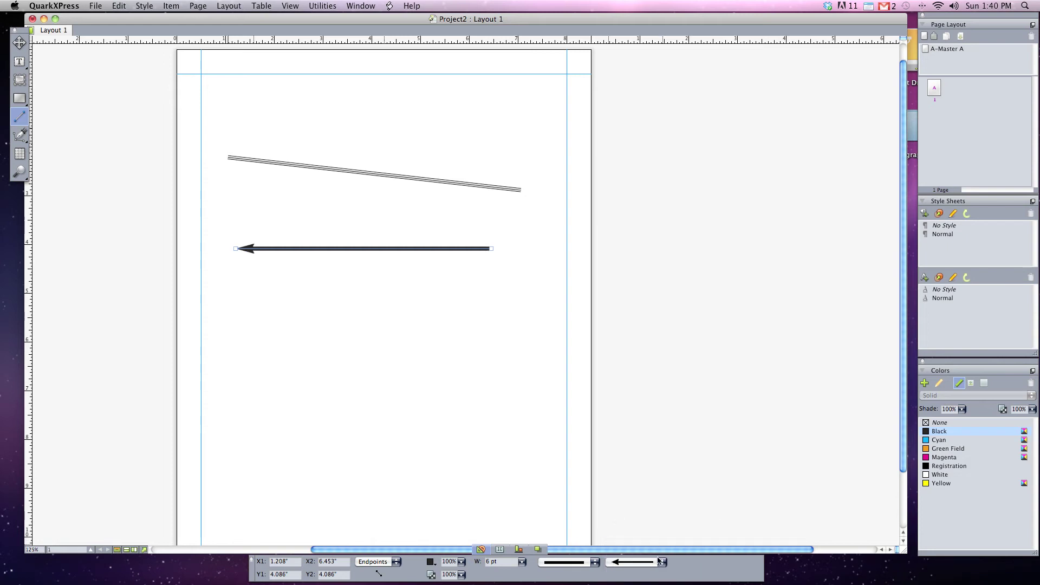
click(662, 562)
click(665, 566)
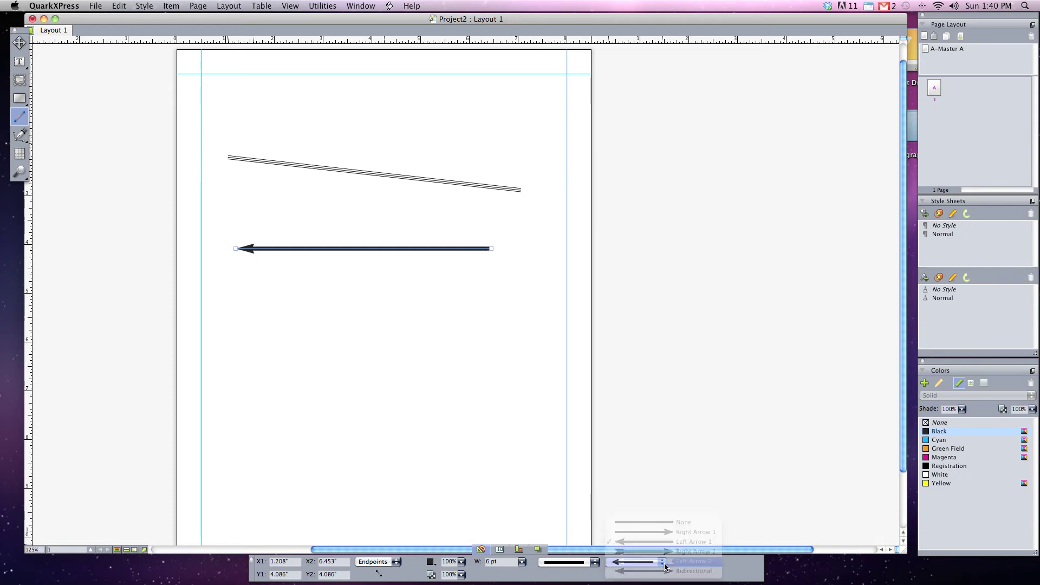
Nudge the arrow line slightly right with the Item tool and deselect it
click(20, 43)
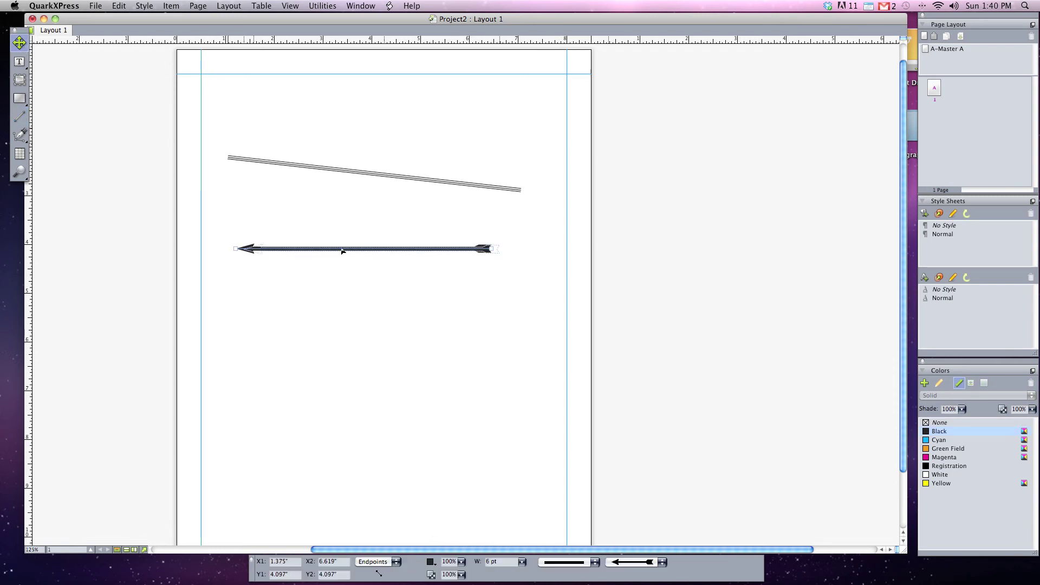
drag(344, 249, 377, 251)
click(364, 291)
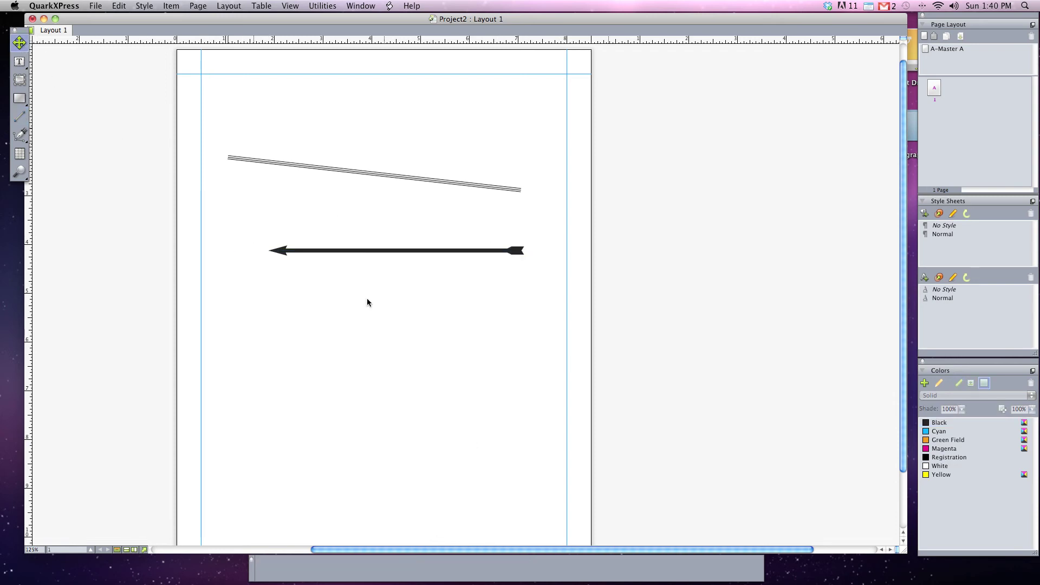